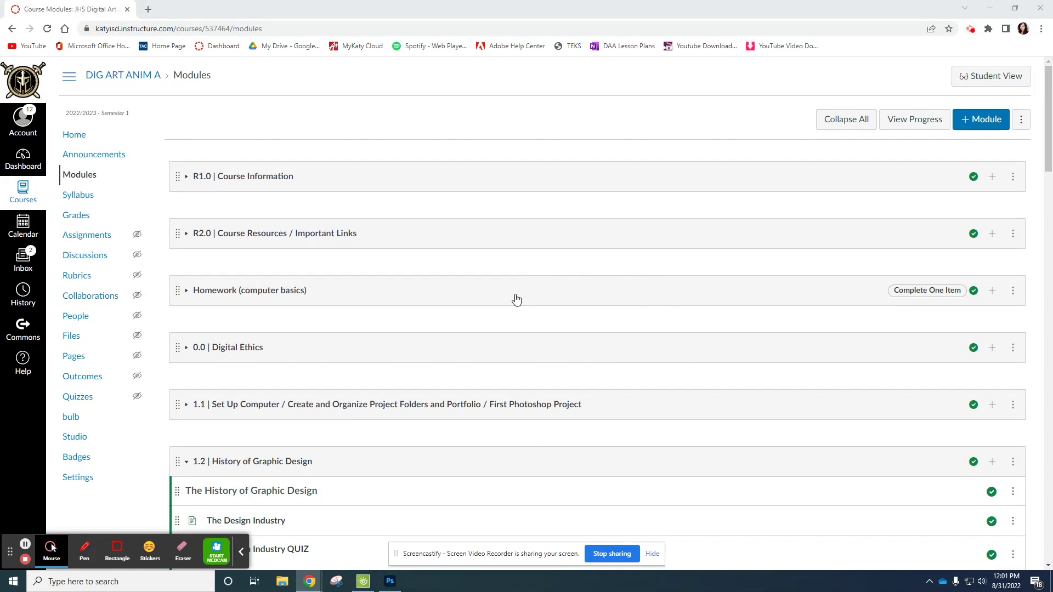
# Step: Scroll the DIG ART ANIM A Modules page down through the course module list
pyautogui.scroll(-3, 514, 298)
# Step: Open the Getting to Know Adobe Illustrator assignment and its 'Click here to start project' tutorial link
pyautogui.scroll(-3, 405, 312)
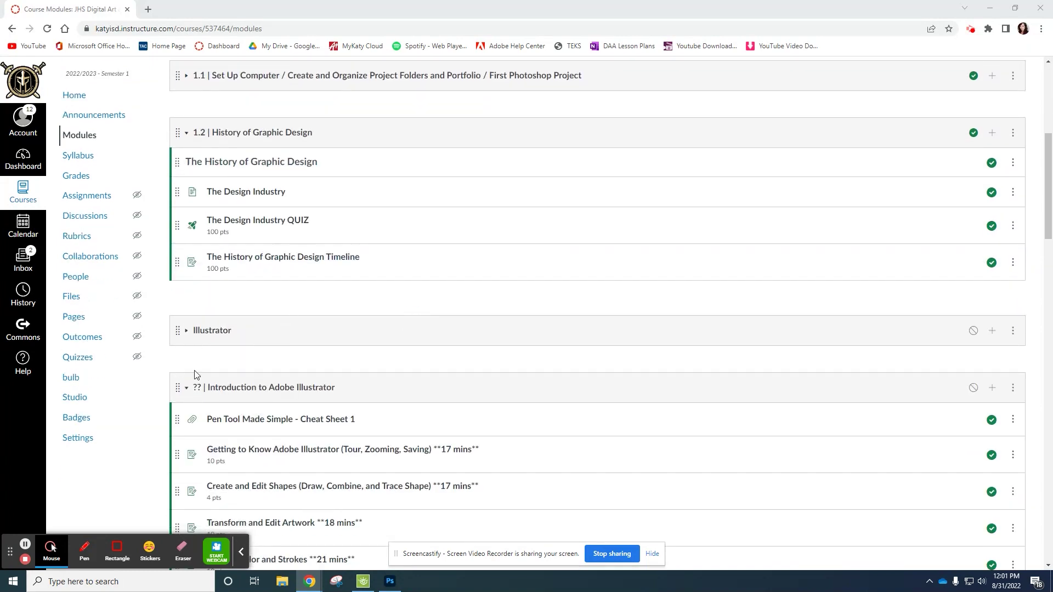
pyautogui.scroll(-3, 231, 367)
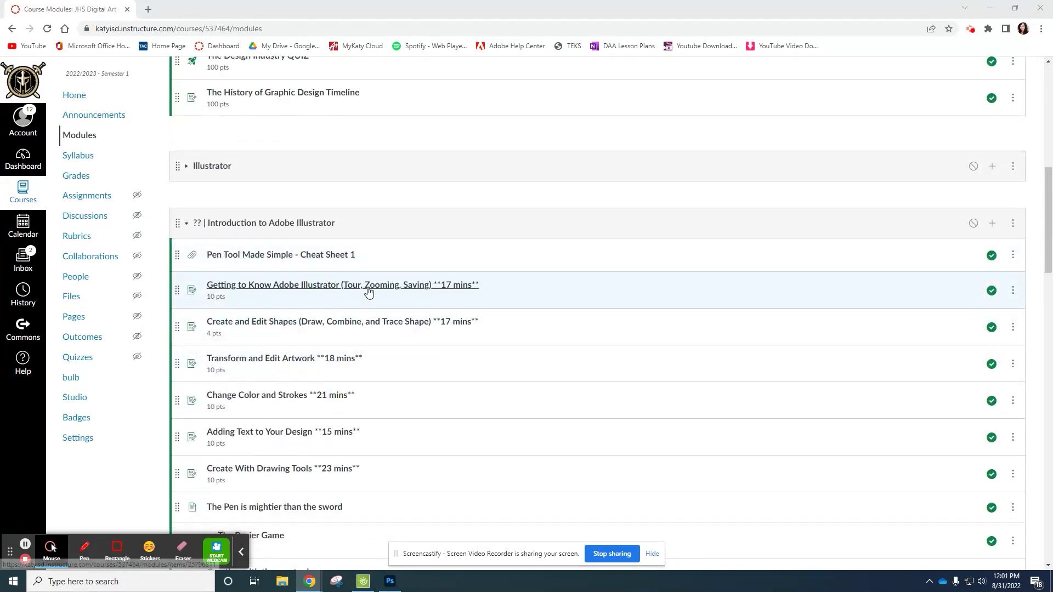
pyautogui.click(353, 290)
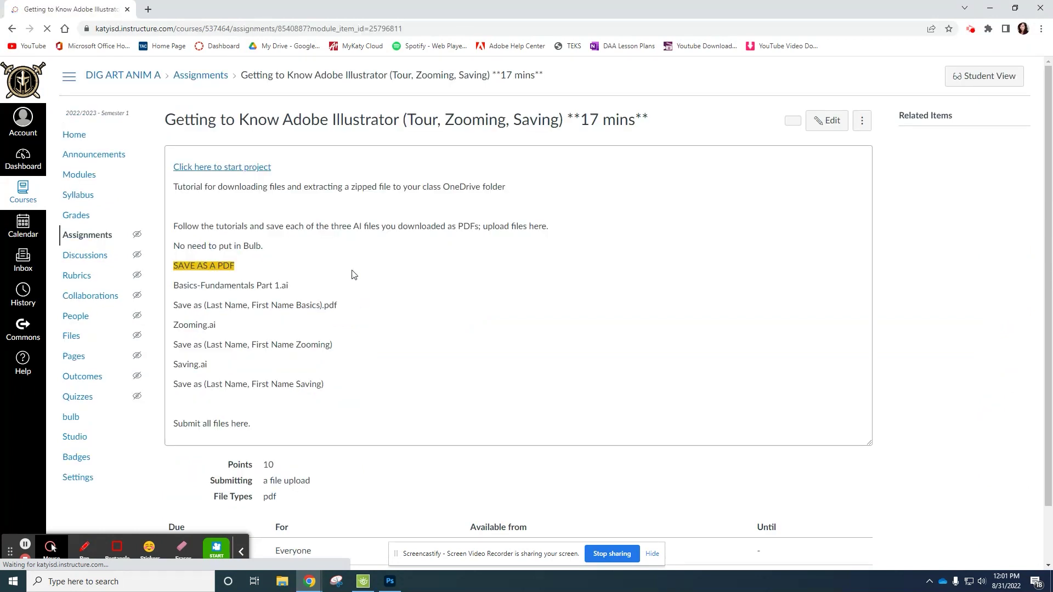
pyautogui.click(254, 169)
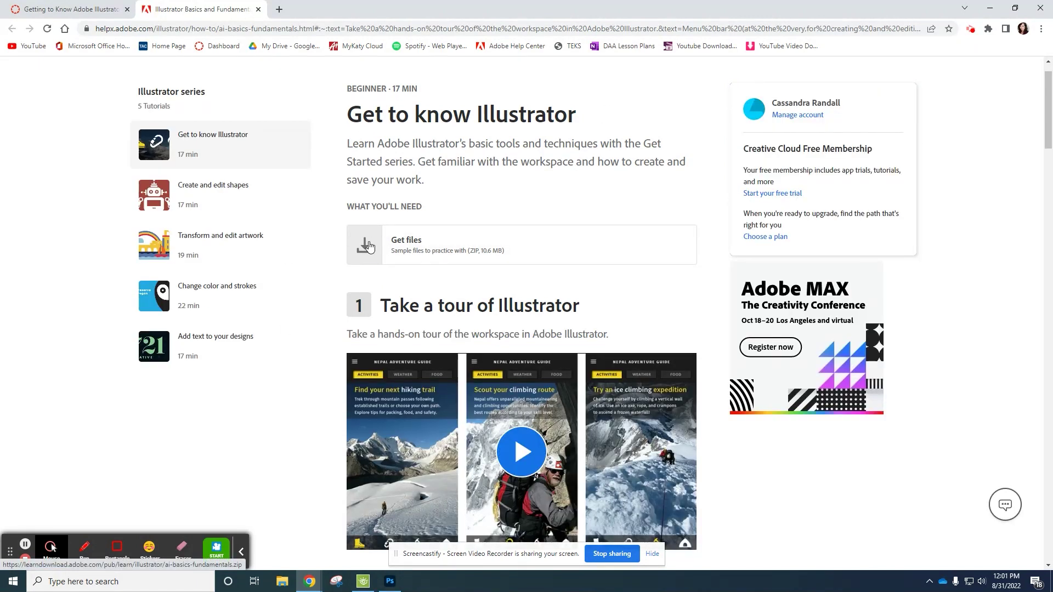
# Step: Go to the next assignment and open its Create and edit shapes tutorial
pyautogui.click(107, 8)
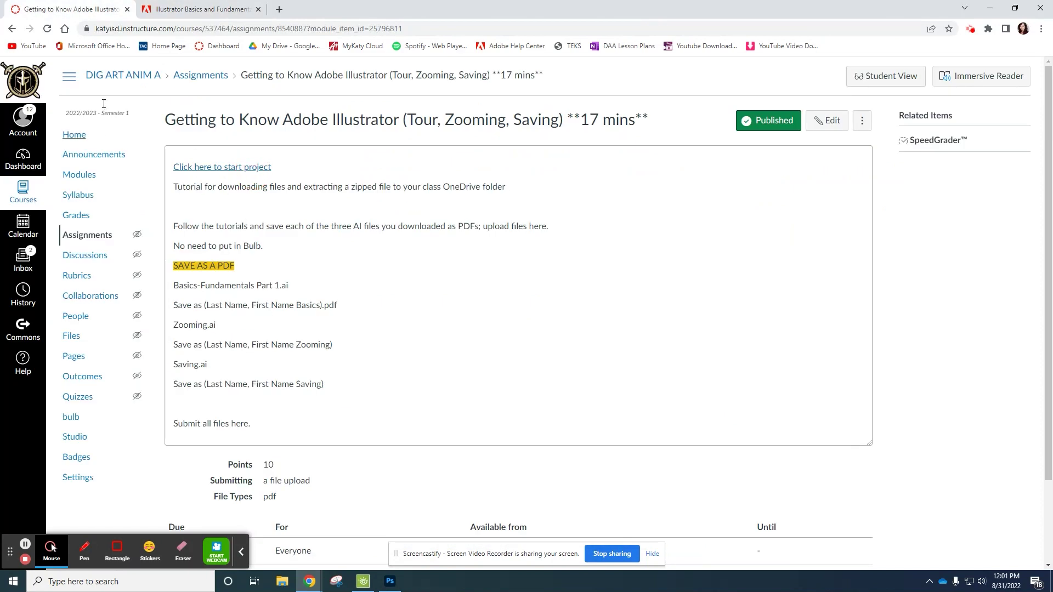
pyautogui.scroll(-2, 689, 423)
pyautogui.click(849, 538)
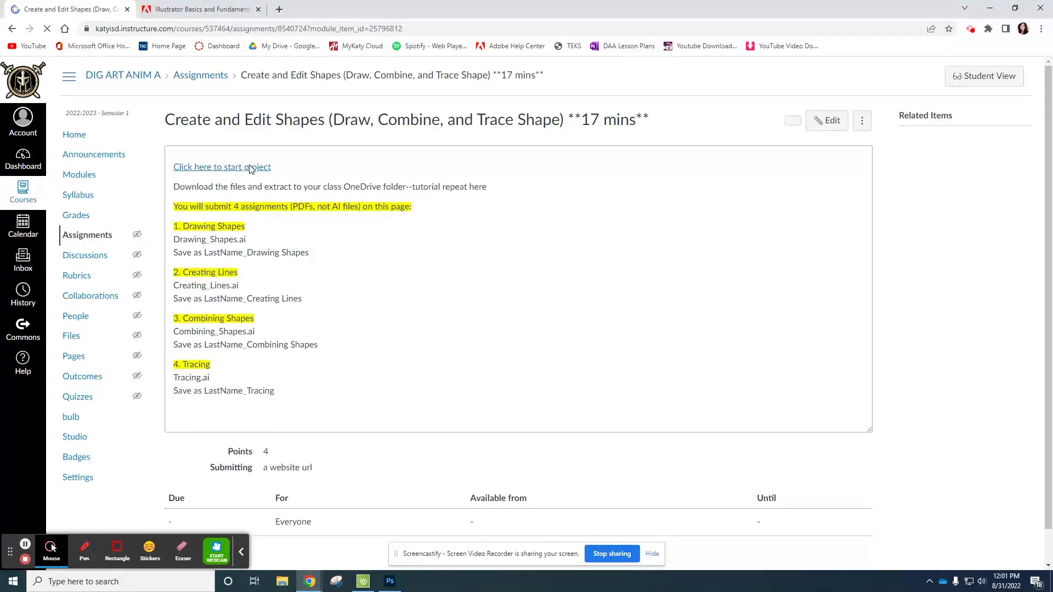
pyautogui.click(249, 168)
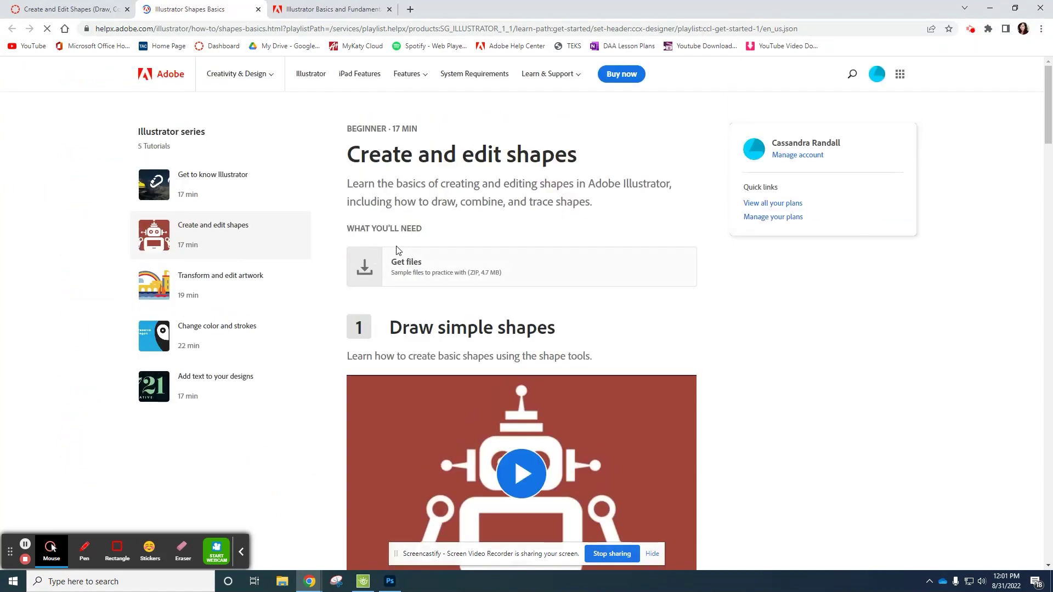
pyautogui.scroll(-10, 430, 307)
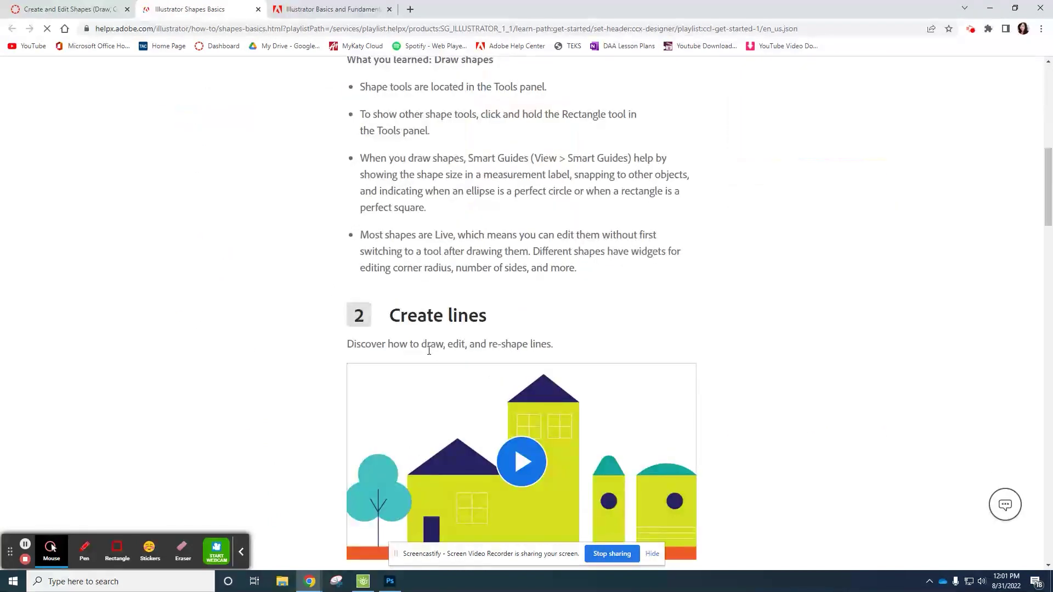
pyautogui.scroll(10, 429, 351)
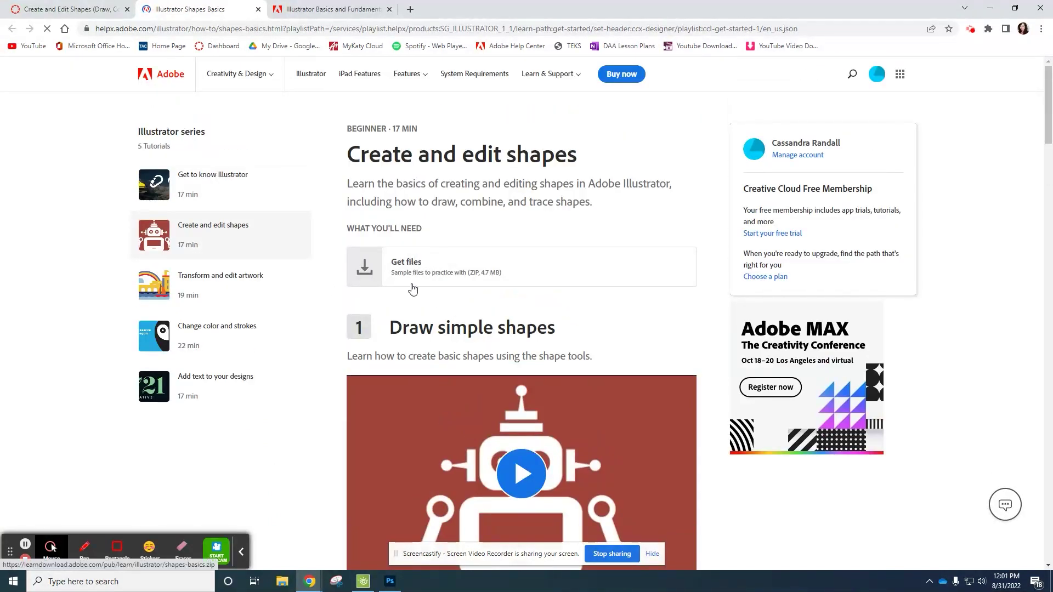
# Step: Download the ai-basics-fundamentals.zip sample files from the Get to know Illustrator tutorial
pyautogui.click(301, 8)
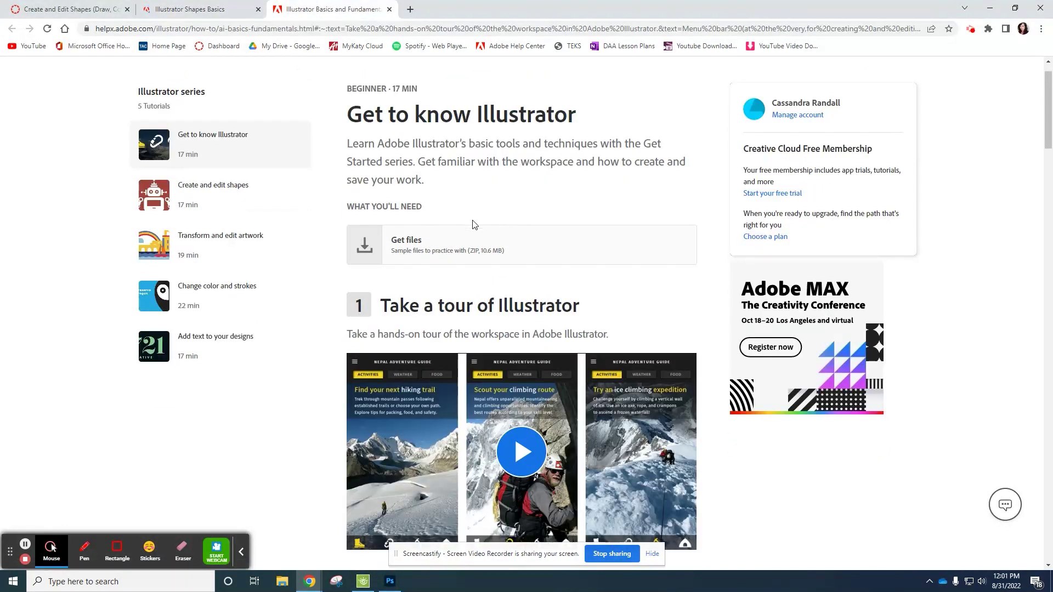
pyautogui.scroll(1, 461, 214)
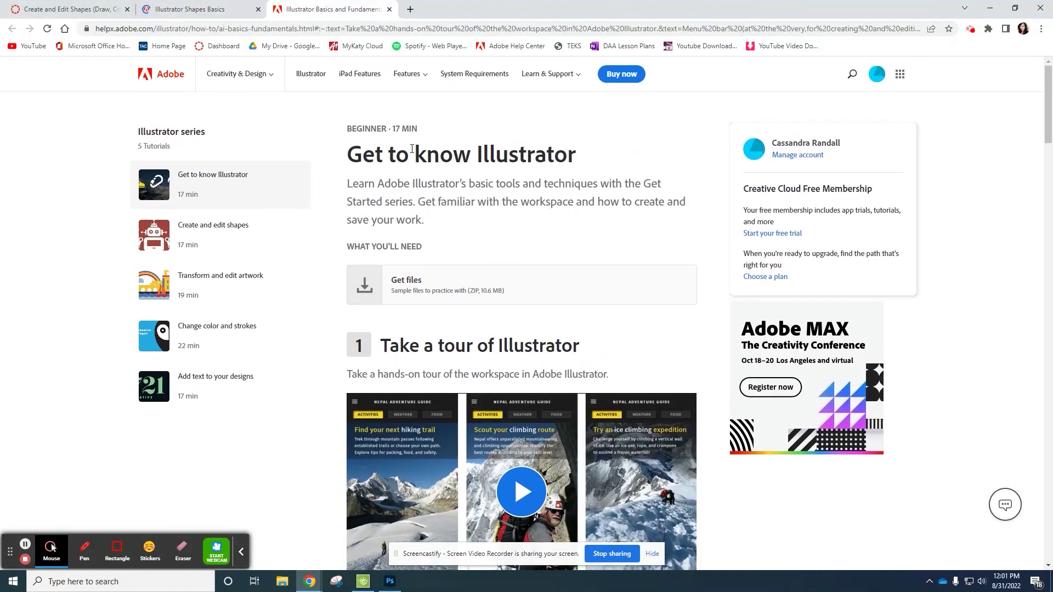
pyautogui.click(373, 282)
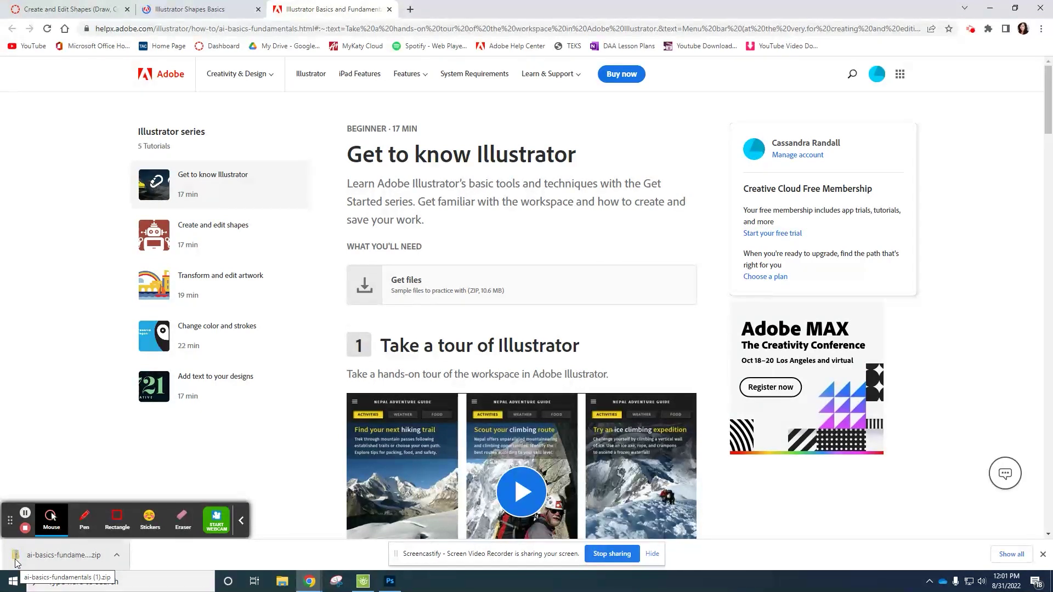
pyautogui.click(116, 557)
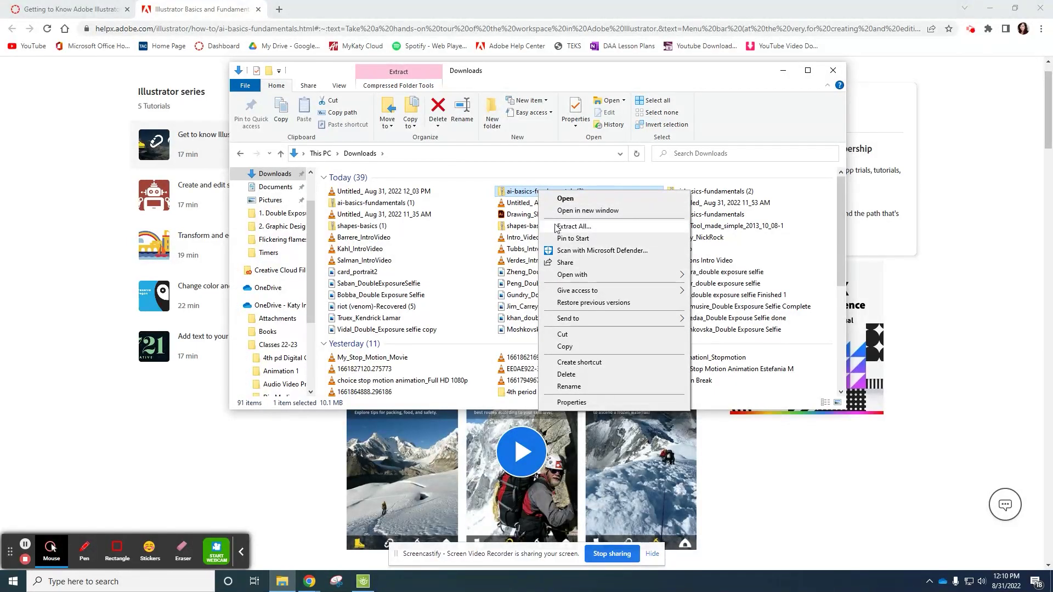
# Step: Choose Extract All… for the downloaded ai-basics-fundamentals zip
pyautogui.click(559, 226)
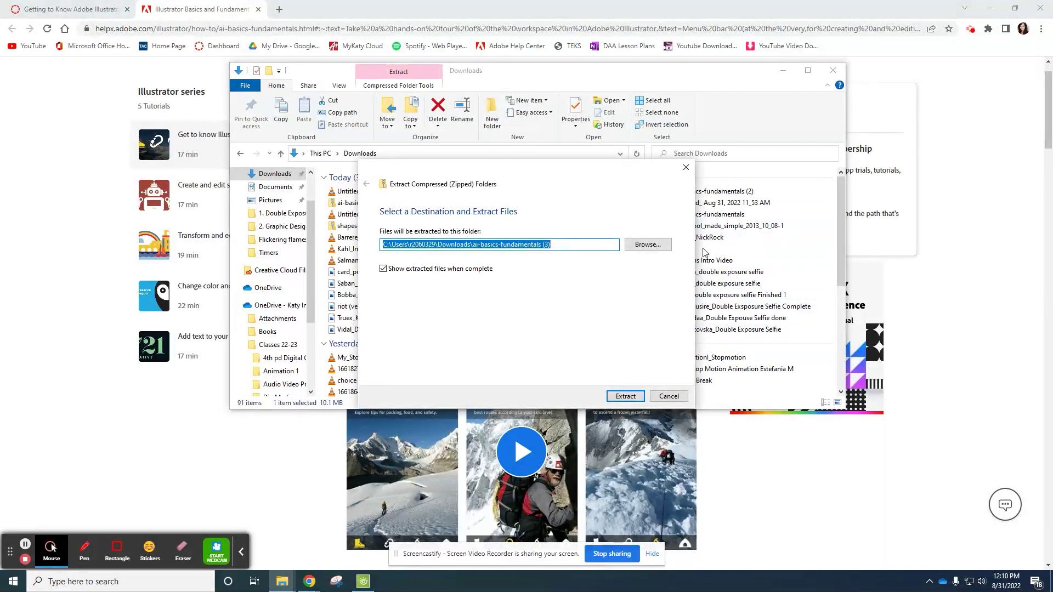
# Step: Browse the destination to OneDrive > Classes 22-23 > Digital Art and Animation > 3. Getting to Know Adobe Illustrator
pyautogui.click(648, 245)
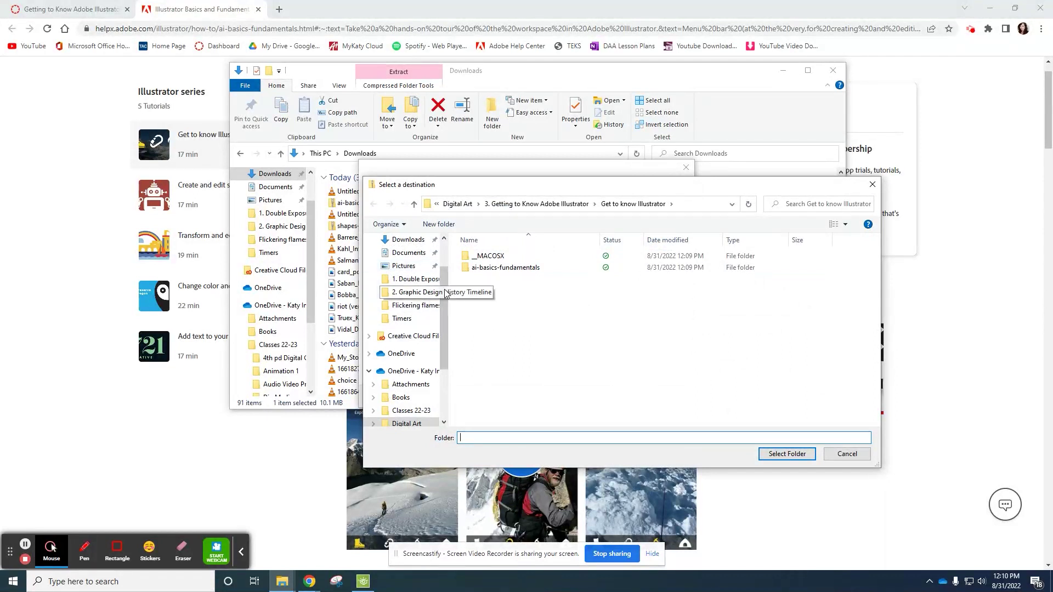
pyautogui.scroll(-1, 421, 386)
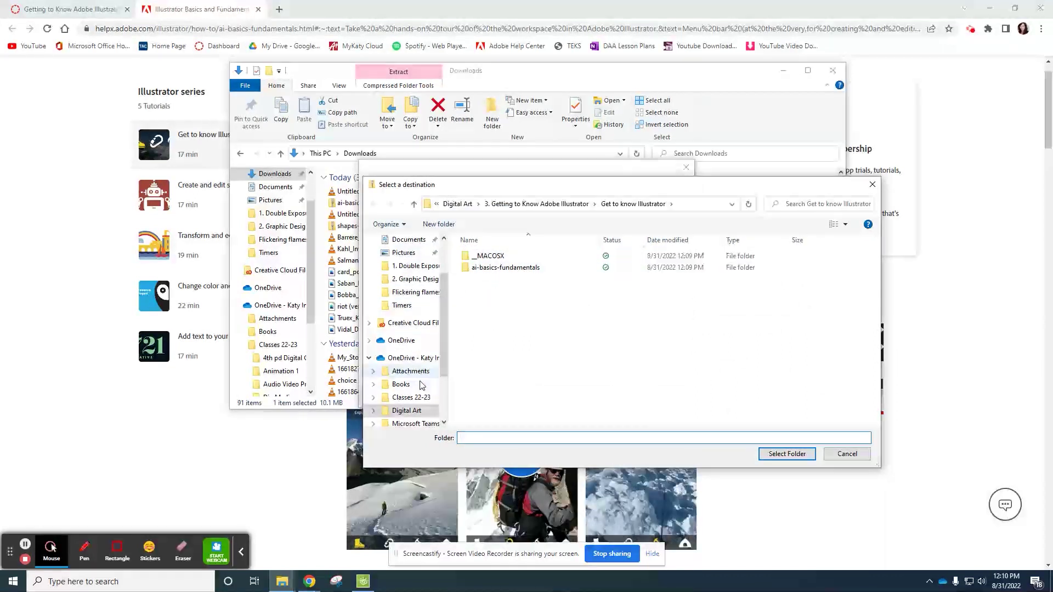
pyautogui.click(411, 397)
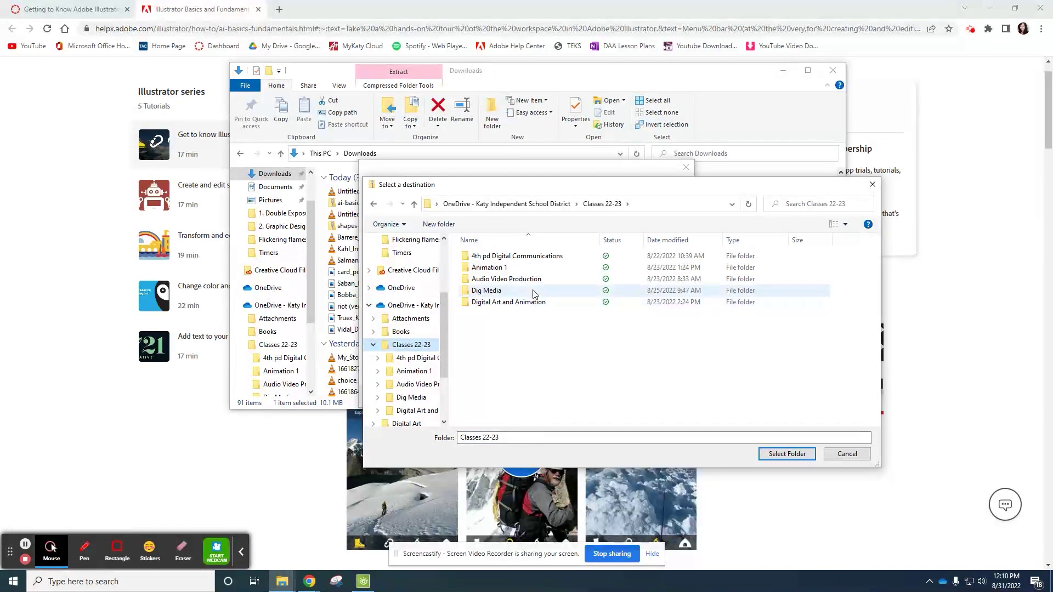
pyautogui.doubleClick(530, 302)
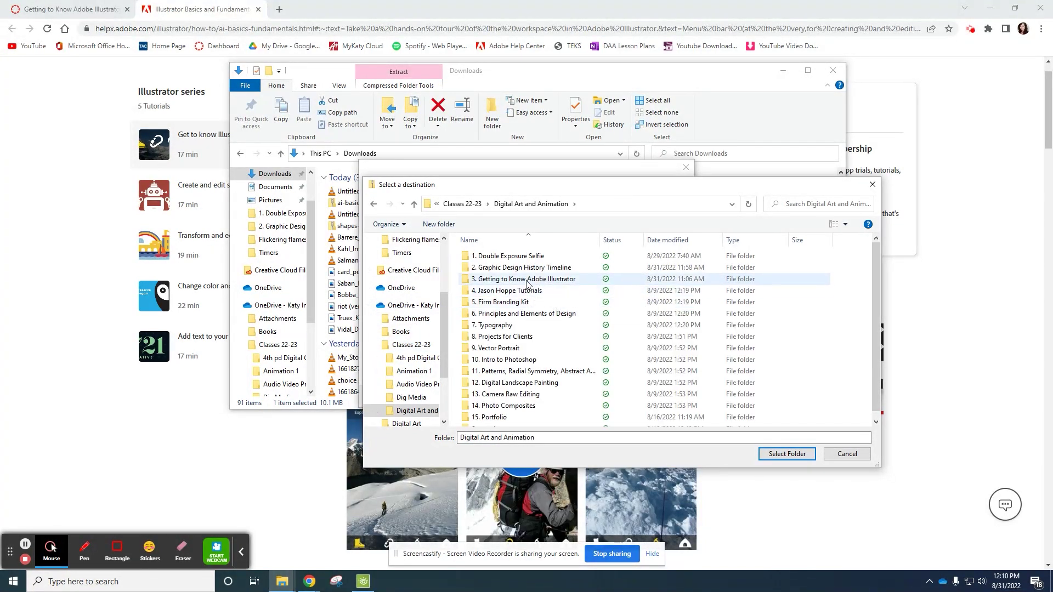
pyautogui.doubleClick(530, 280)
pyautogui.moveTo(517, 191)
pyautogui.mouseDown()
pyautogui.moveTo(696, 233)
pyautogui.moveTo(606, 221)
pyautogui.moveTo(549, 238)
pyautogui.moveTo(516, 199)
pyautogui.mouseUp()
# Step: Check the Canvas assignment and Adobe tutorial, then bring the File Explorer Downloads window back
pyautogui.click(66, 9)
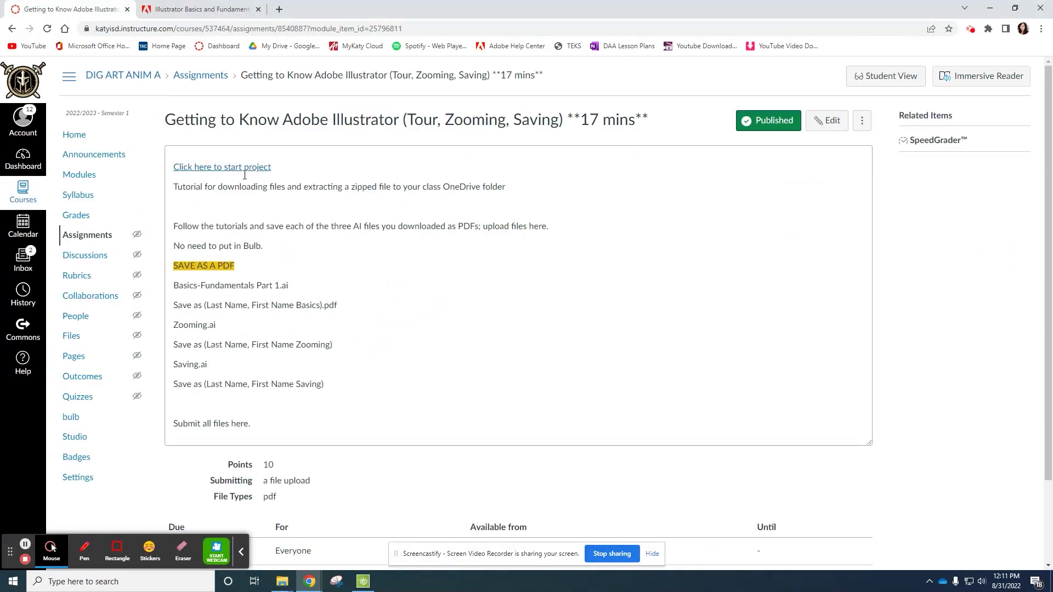
pyautogui.click(218, 9)
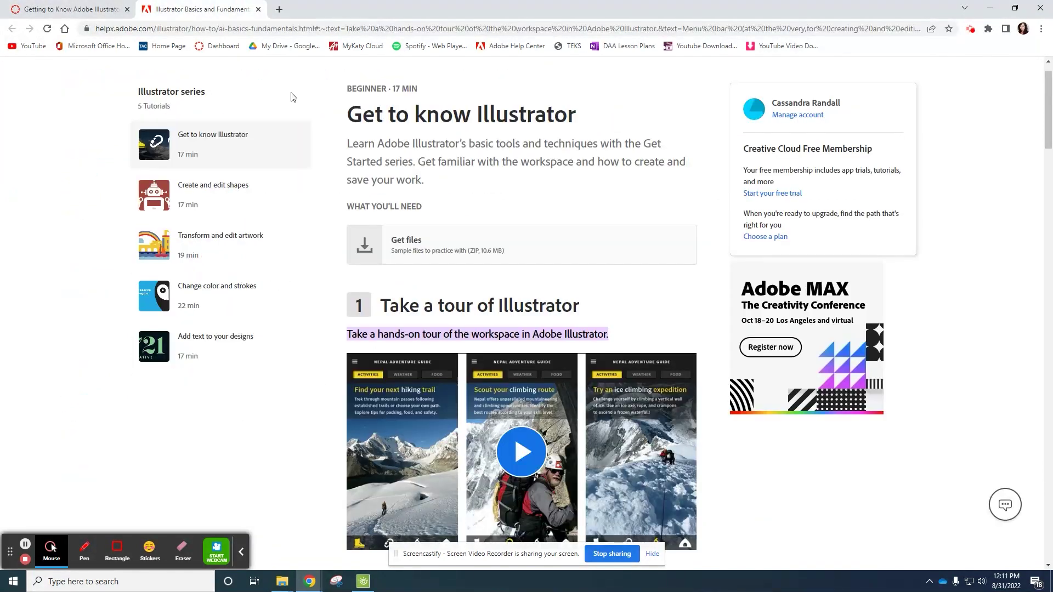
pyautogui.click(282, 582)
pyautogui.click(270, 549)
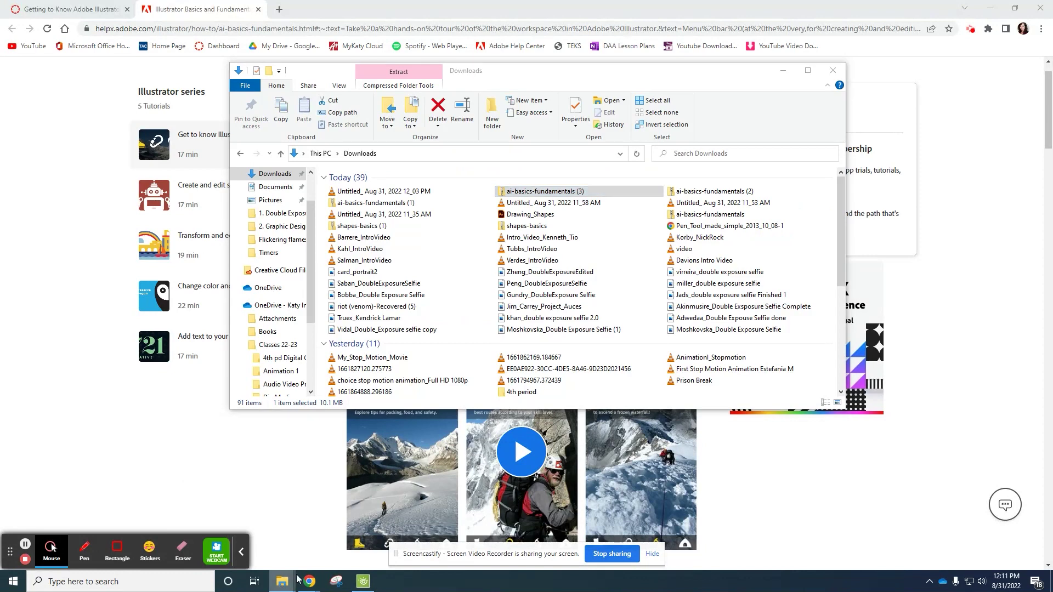
# Step: Make a new 'Get to Know Illustrator' folder in the picker and select it as destination
pyautogui.click(282, 581)
pyautogui.click(340, 535)
pyautogui.rightClick(550, 311)
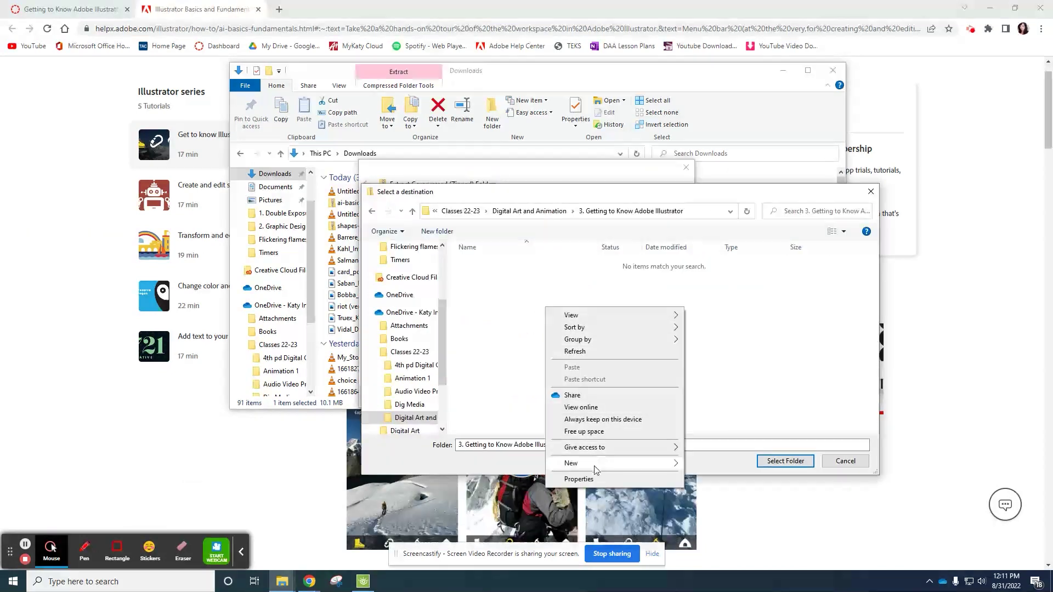
pyautogui.moveTo(595, 464)
pyautogui.click(727, 327)
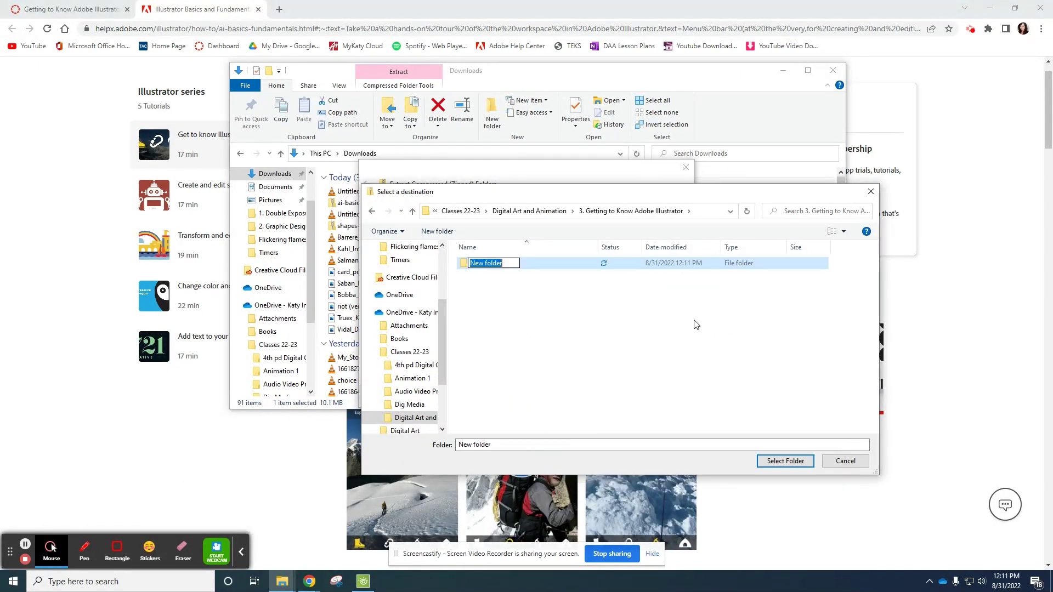
pyautogui.write('Get to Know Illustrat')
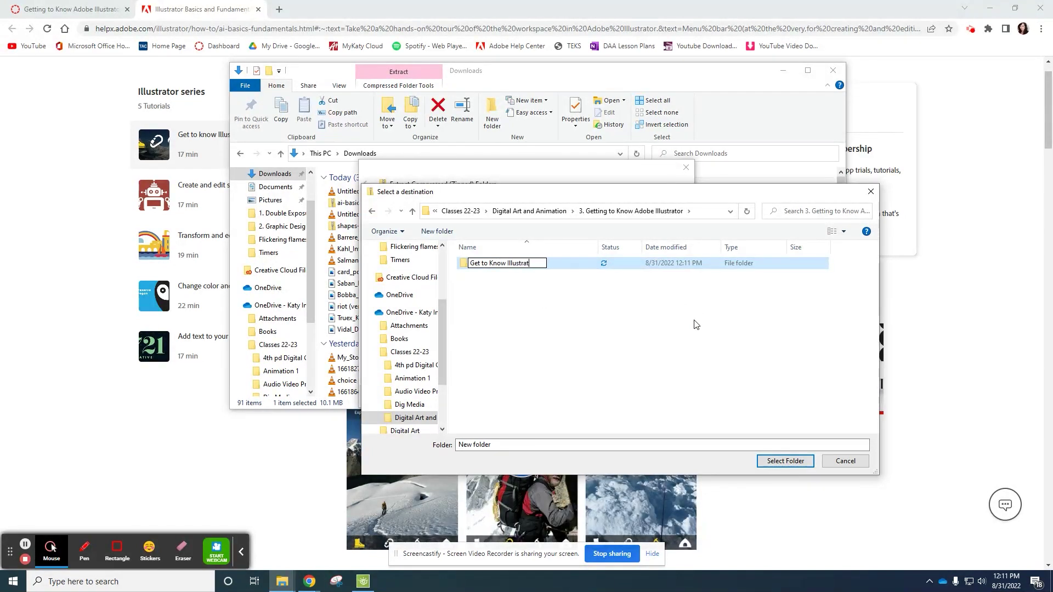
pyautogui.write('or')
pyautogui.click(467, 349)
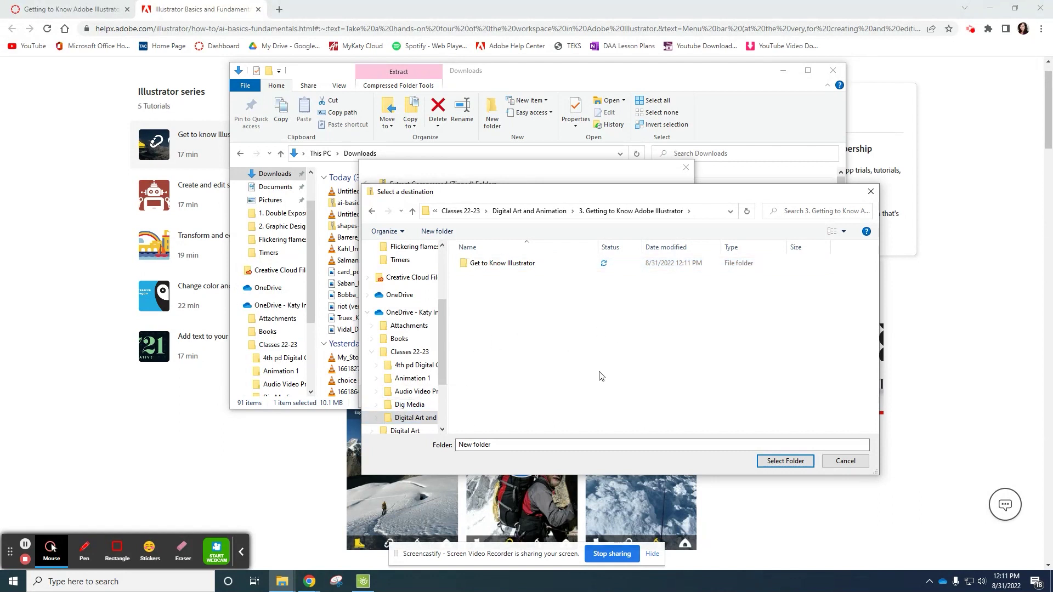
pyautogui.click(537, 265)
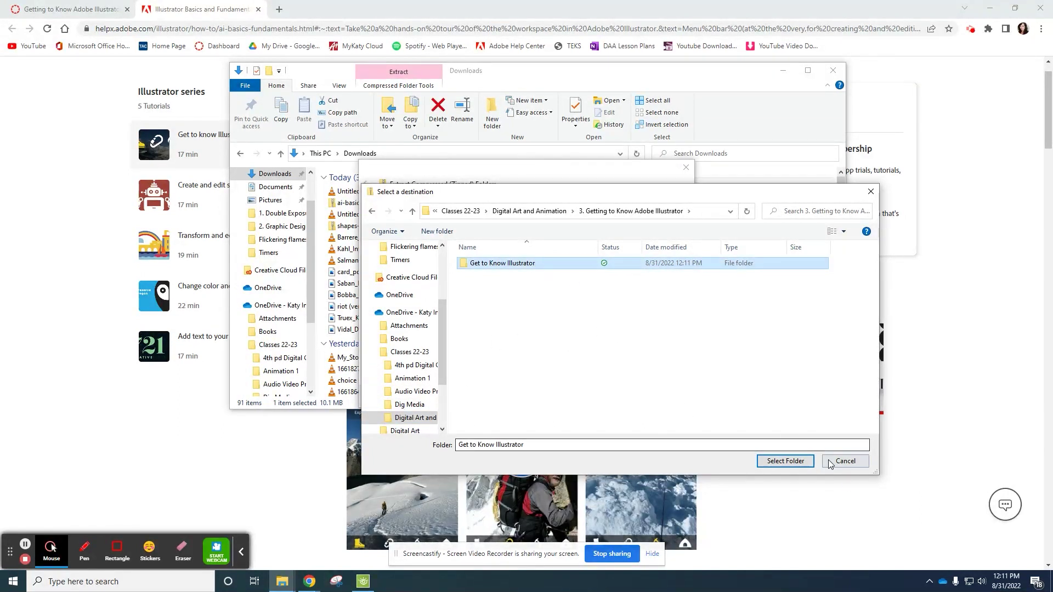
# Step: Extract the zip into Get to Know Illustrator and browse back into that folder
pyautogui.click(785, 461)
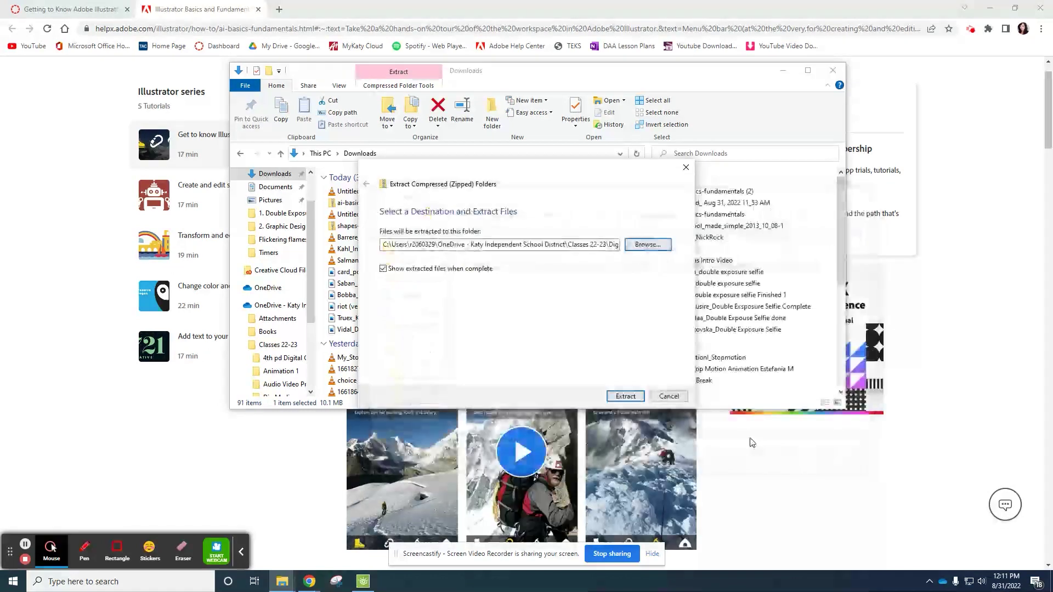
pyautogui.click(625, 395)
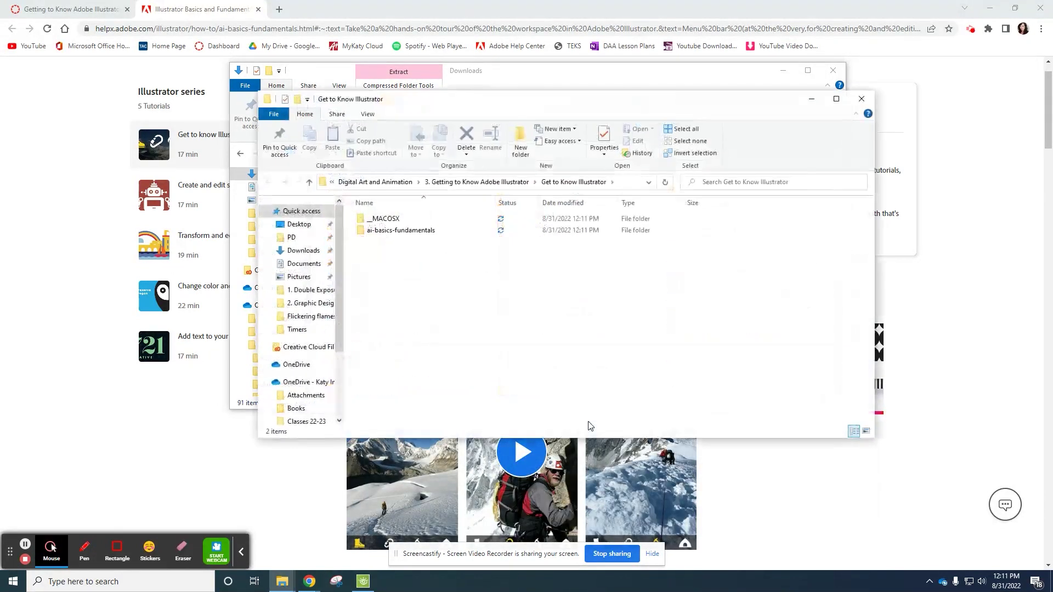
pyautogui.click(384, 182)
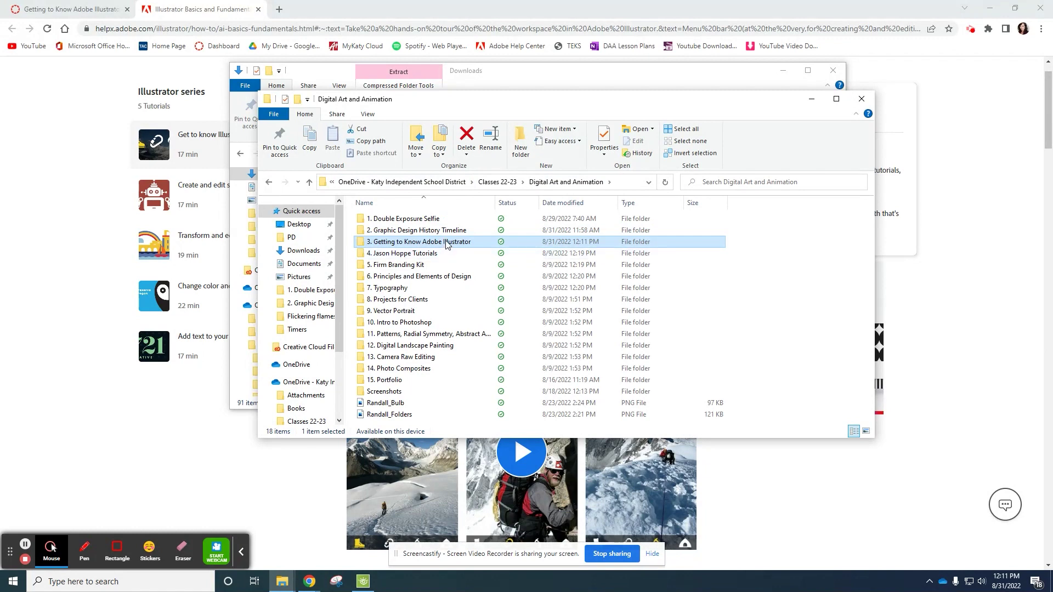
pyautogui.doubleClick(431, 244)
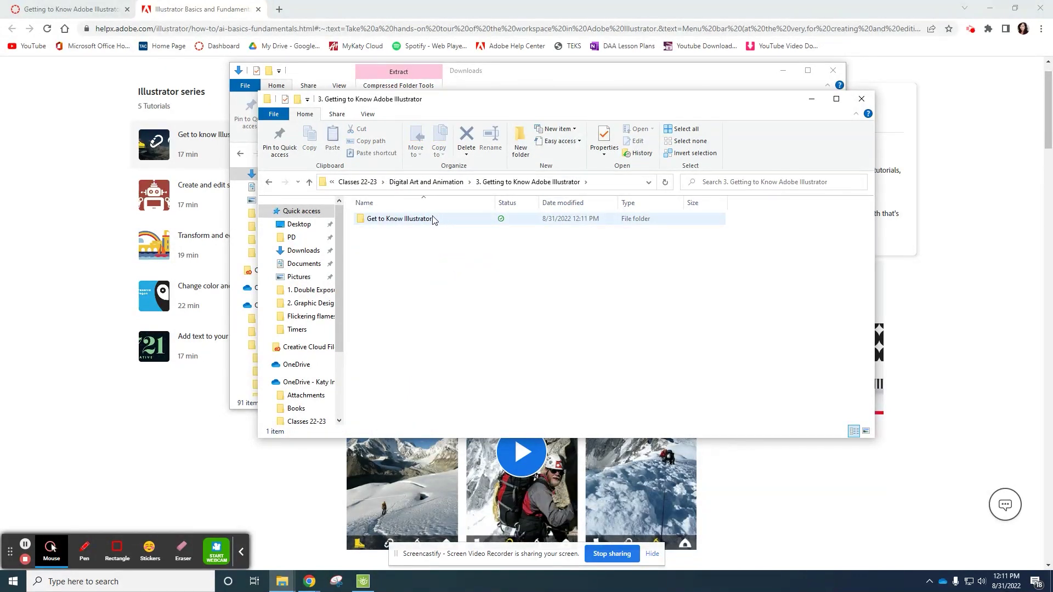
pyautogui.doubleClick(434, 219)
# Step: Open the extracted ai-basics-fundamentals folder showing Saving, Tour1 and Zooming, then minimize it
pyautogui.click(424, 231)
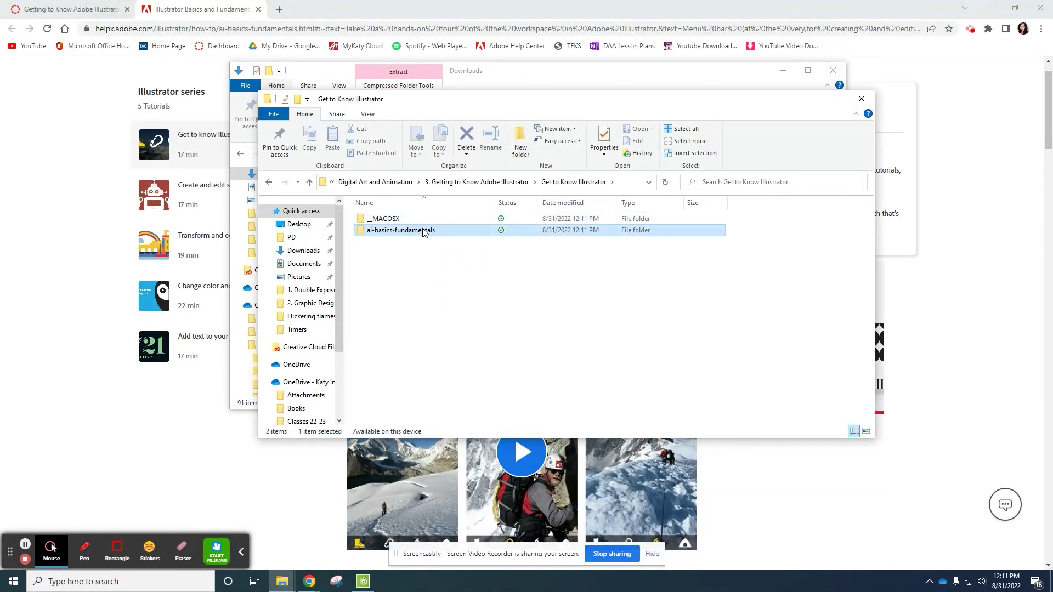
pyautogui.doubleClick(424, 231)
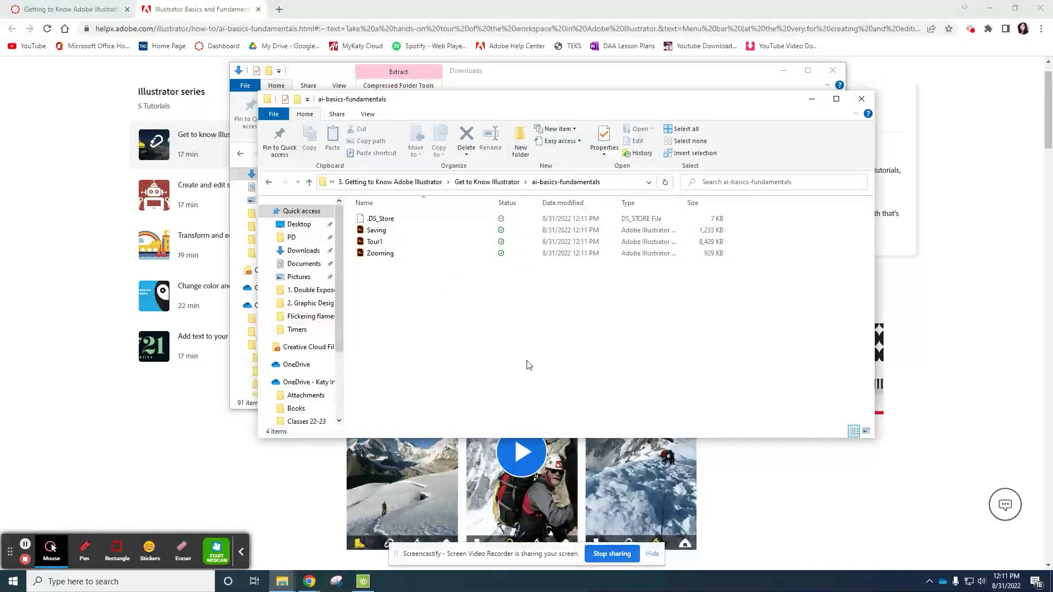
pyautogui.click(812, 100)
# Step: Scroll through the tutorial's tour and zoom sections, then return to the Canvas assignment
pyautogui.click(783, 71)
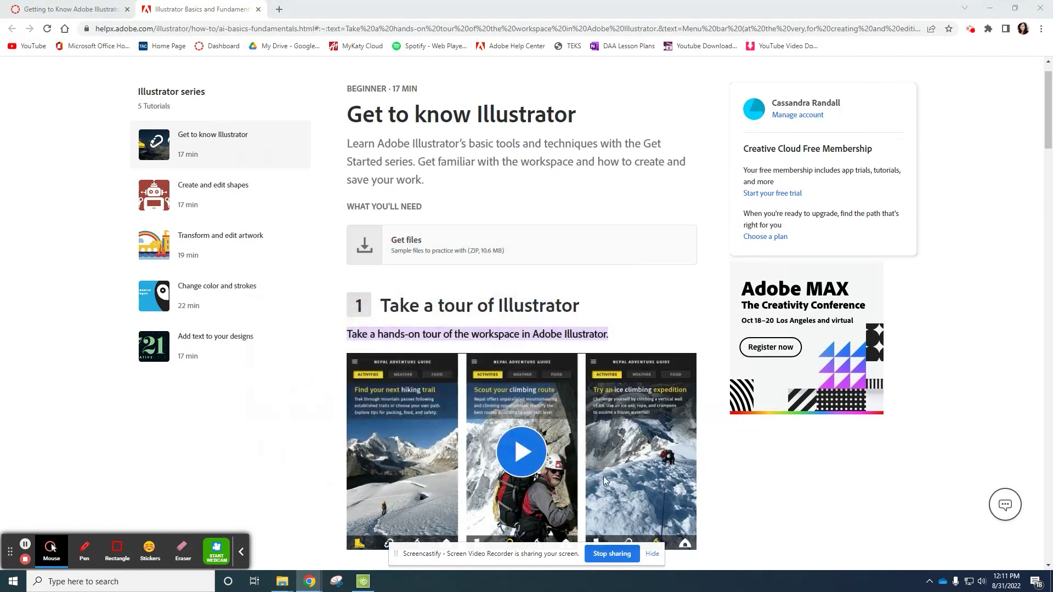
pyautogui.scroll(-10, 509, 406)
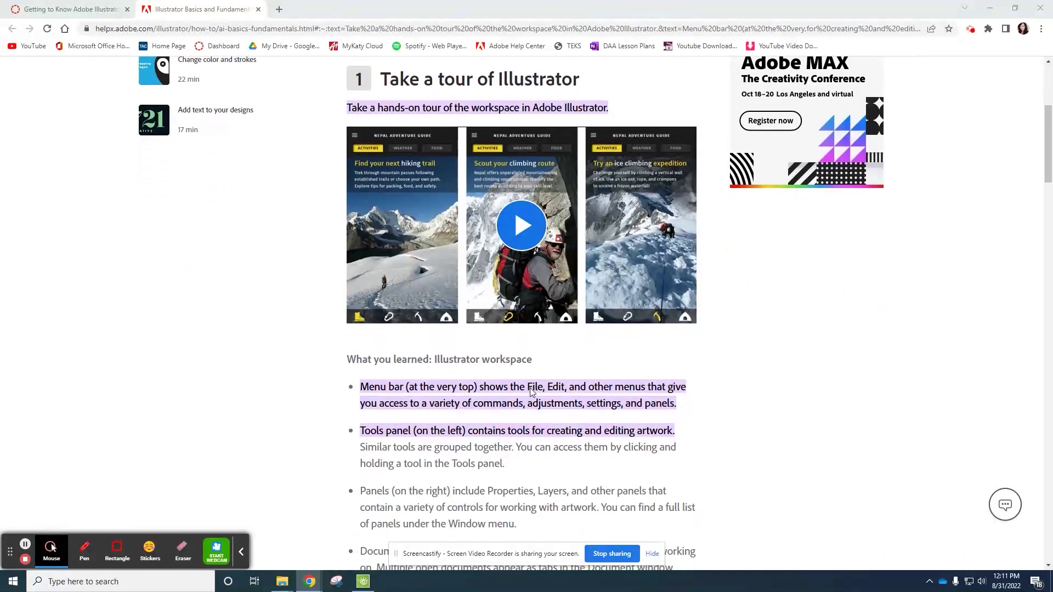
pyautogui.scroll(-2, 531, 390)
pyautogui.scroll(2, 524, 409)
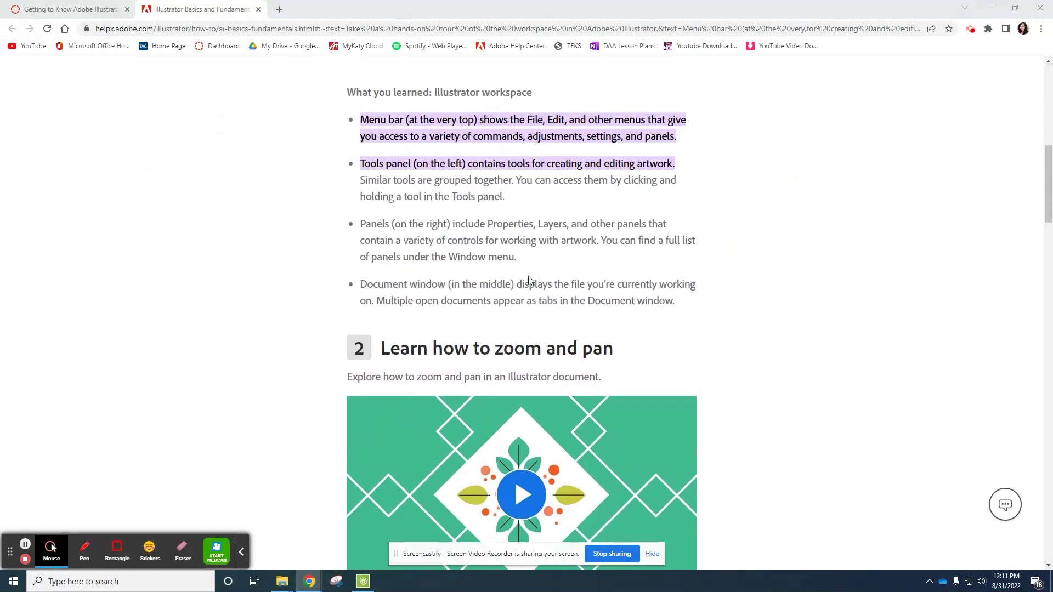
pyautogui.scroll(5, 741, 302)
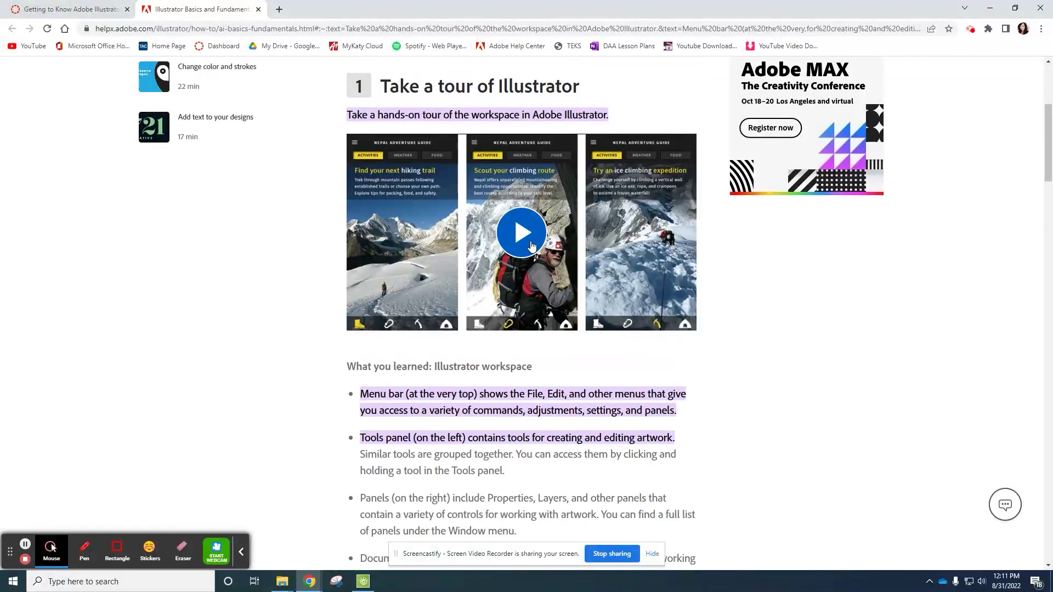
pyautogui.scroll(-6, 518, 357)
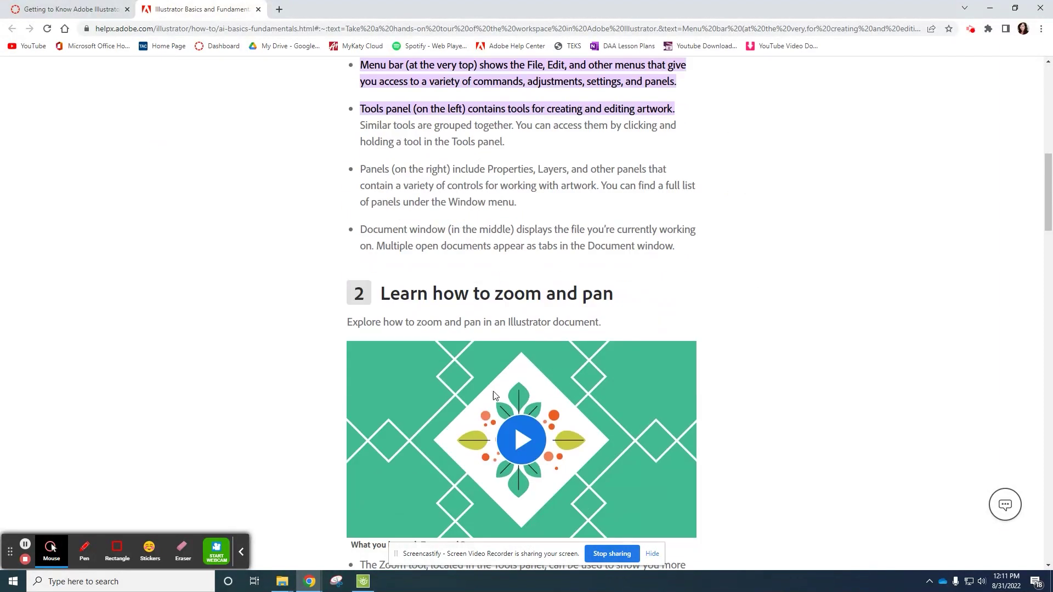
pyautogui.click(85, 5)
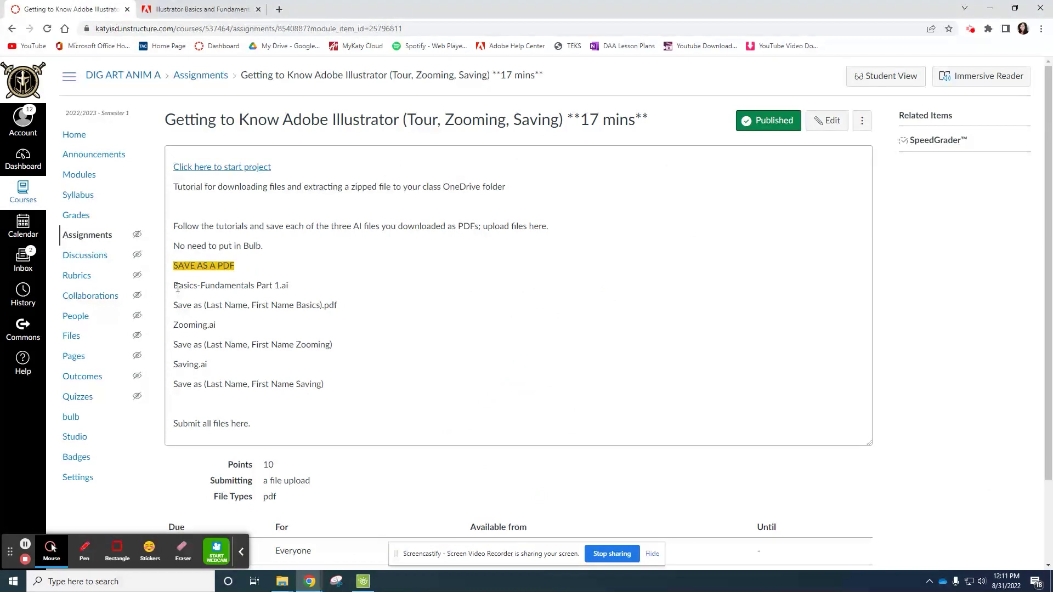
# Step: Highlight the list of AI files to save and the reminder to submit PDFs, not AI files
pyautogui.moveTo(175, 287); pyautogui.dragTo(417, 376)
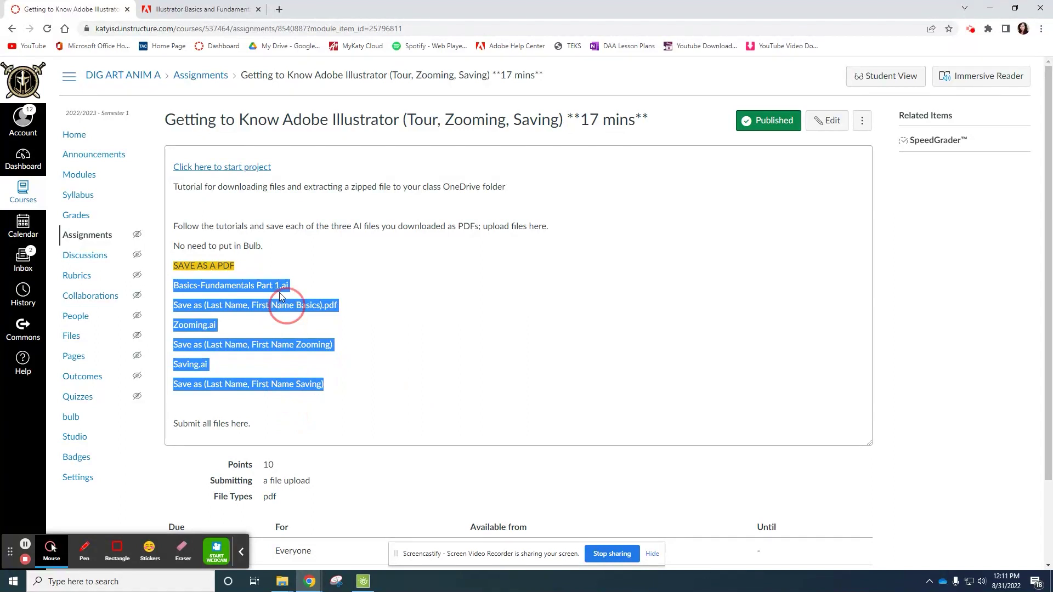
pyautogui.moveTo(209, 273); pyautogui.dragTo(252, 272)
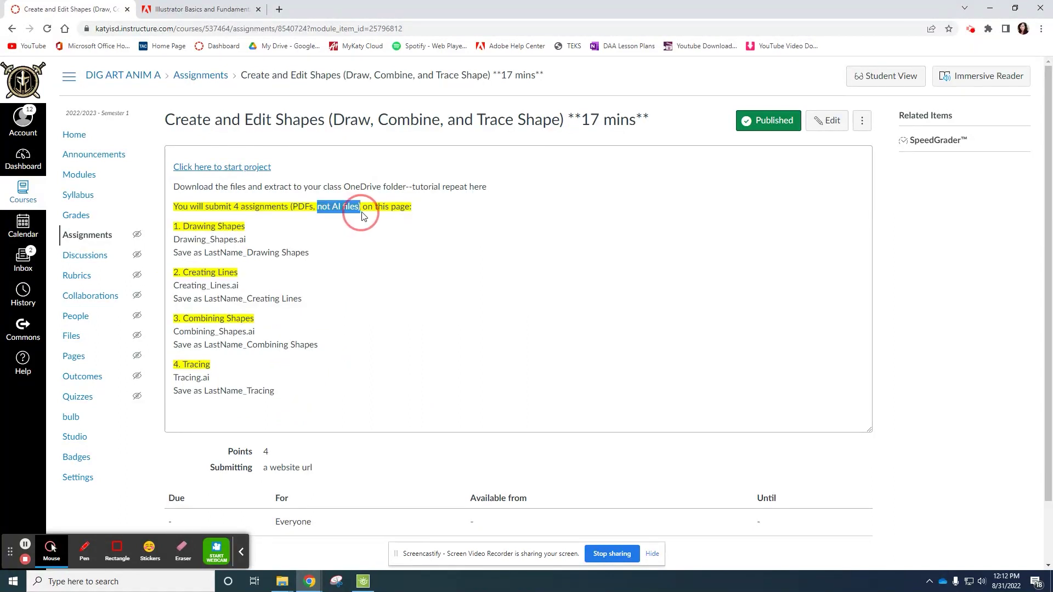
pyautogui.moveTo(376, 207); pyautogui.dragTo(360, 207)
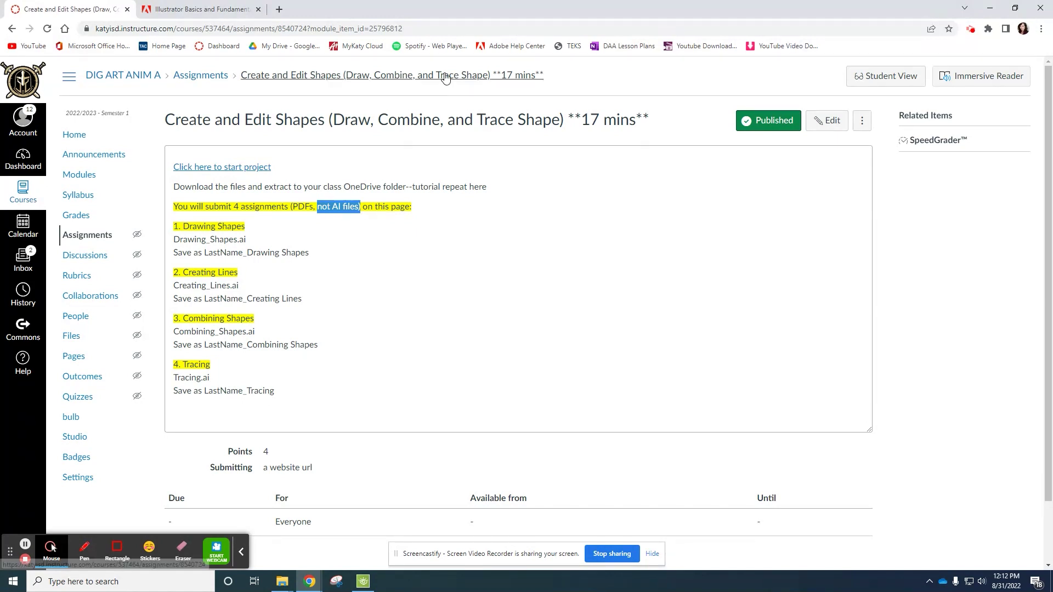
pyautogui.click(198, 9)
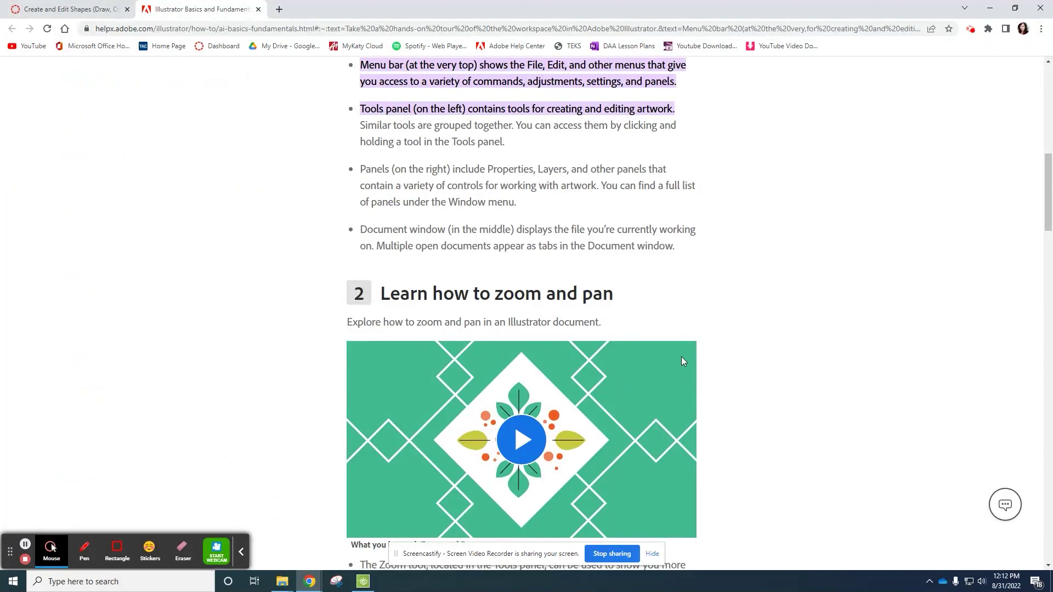
# Step: From the Create and Edit Shapes assignment, open its Create and edit shapes tutorial in a new tab
pyautogui.scroll(15, 681, 357)
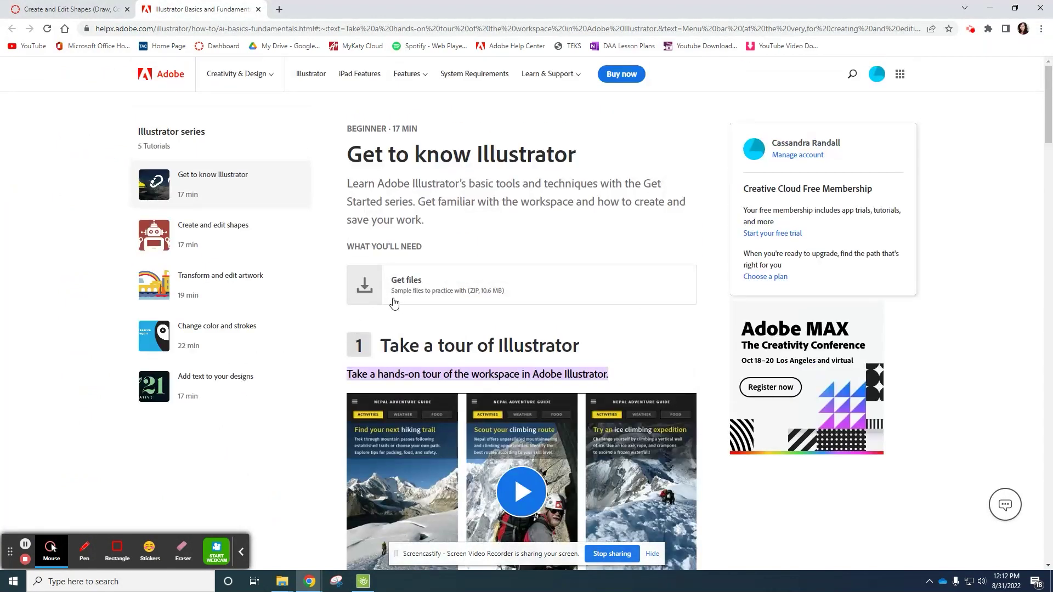
pyautogui.click(71, 9)
pyautogui.click(247, 171)
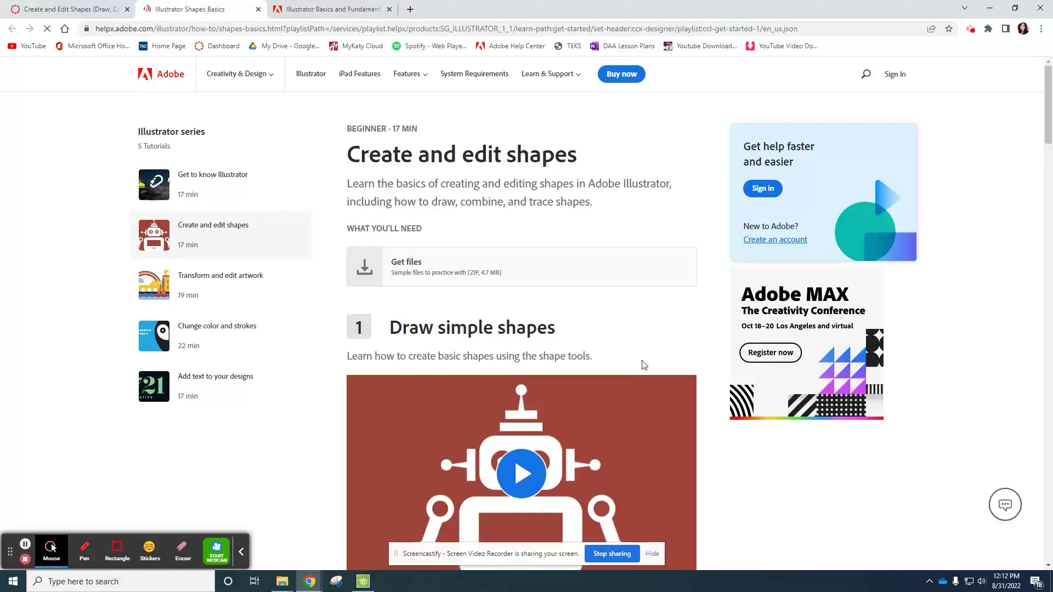
pyautogui.scroll(-4, 418, 313)
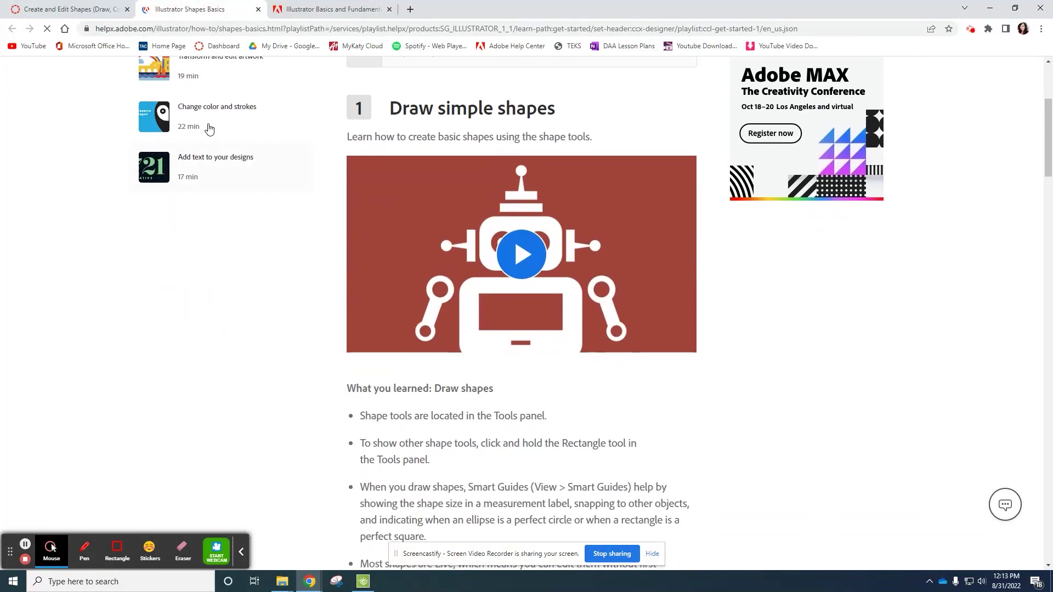